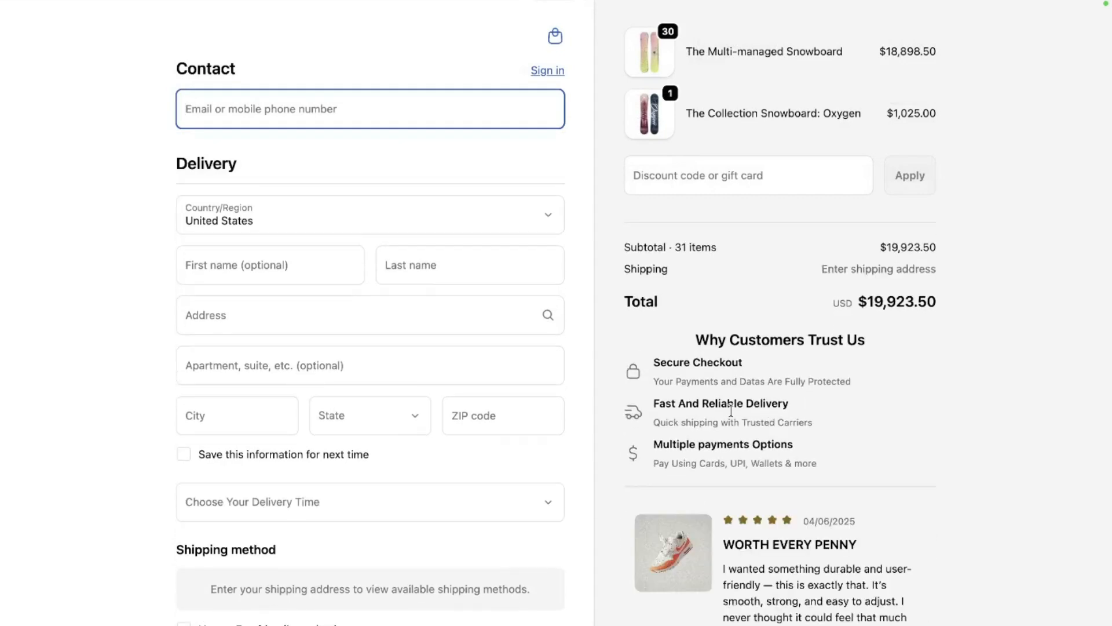
- Examine the store's checkout page from the contact section down to the payment section
scroll(533, 347, "down", 1)
scroll(533, 346, "down", 3)
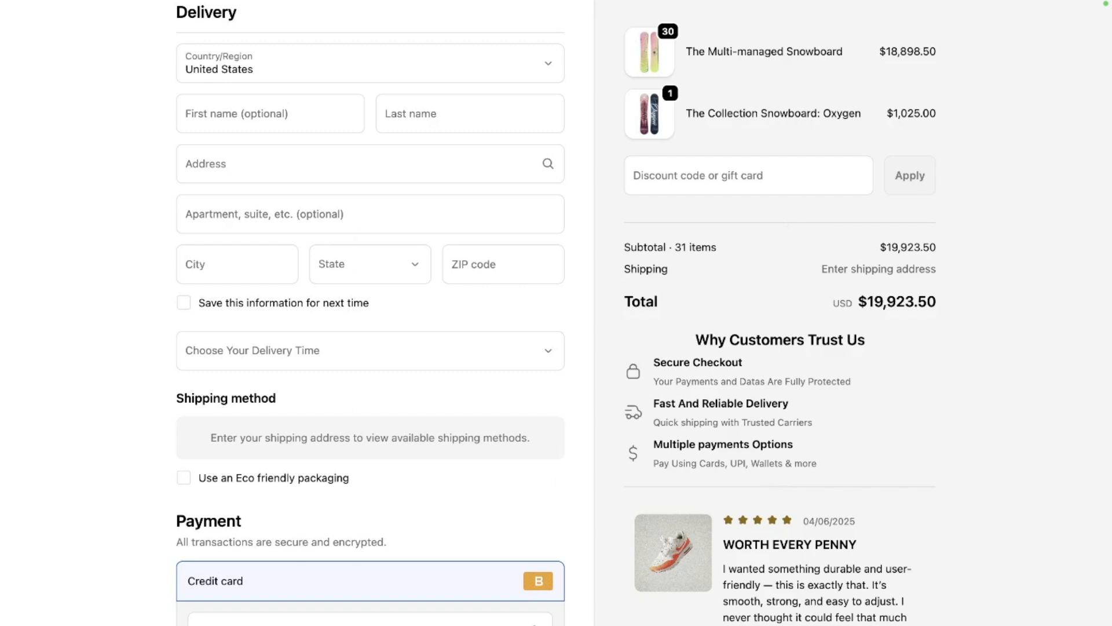
scroll(243, 484, "down", 2)
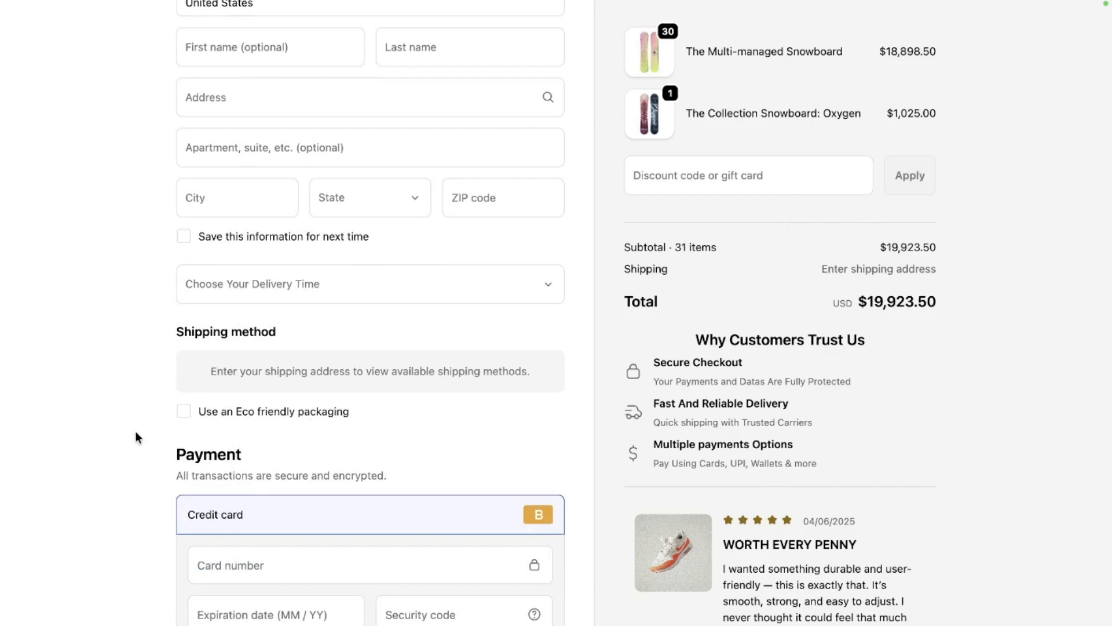
left_click_drag(135, 431, 601, 461)
left_click(548, 461)
scroll(297, 450, "up", 5)
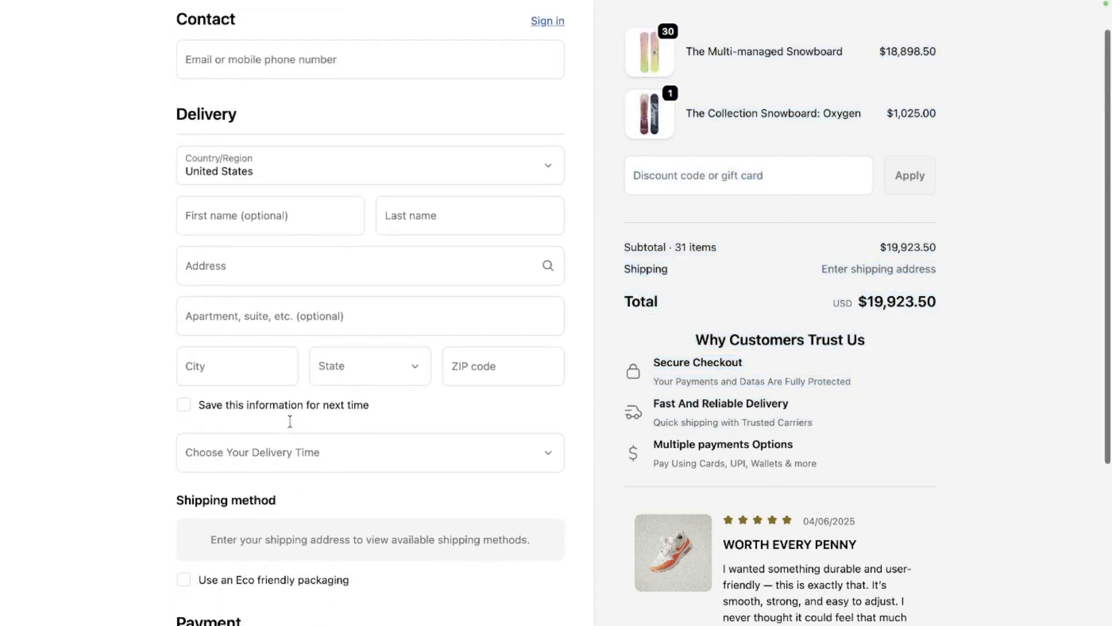
scroll(506, 181, "up", 2)
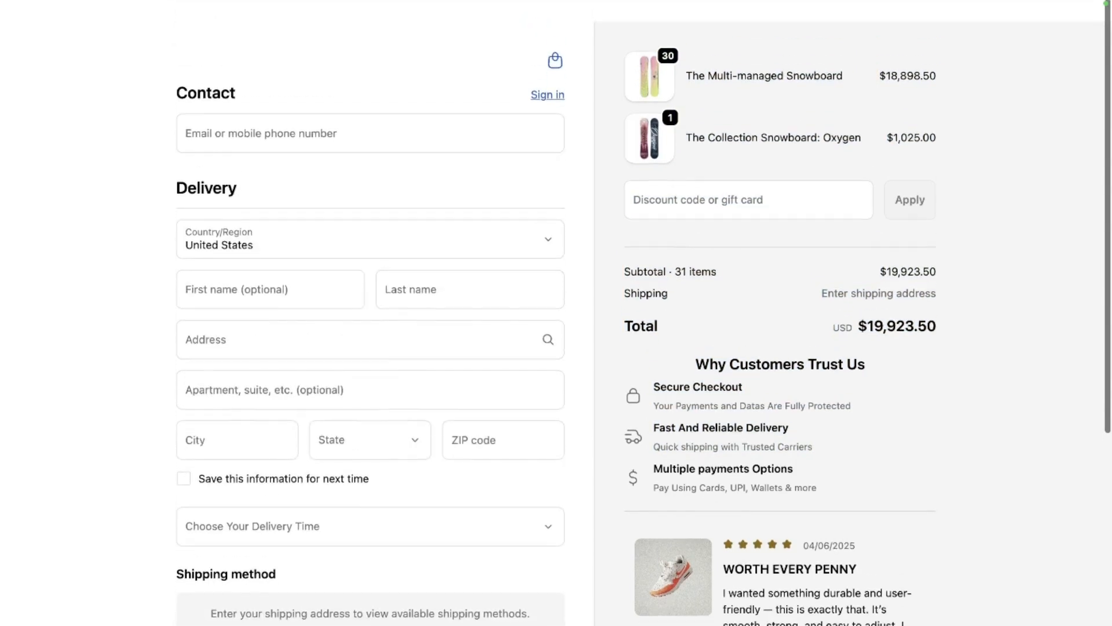
- View the Checkout Extensions Ninja app listing and open the Checkout Ninja blocks list in the Shopify admin
mouse_move(2, 283)
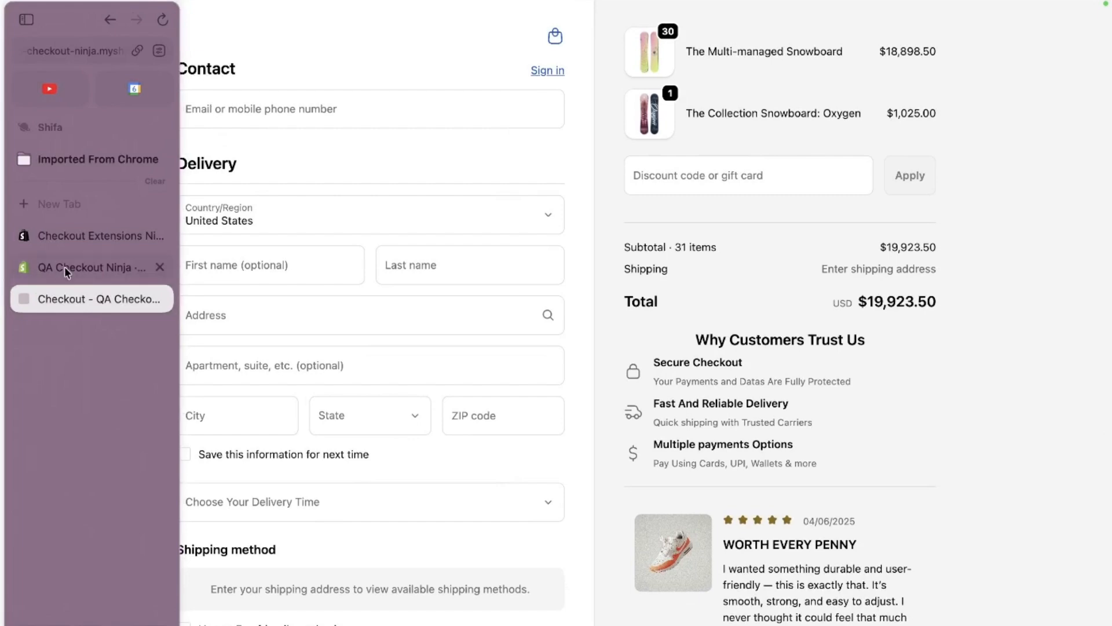
left_click(75, 236)
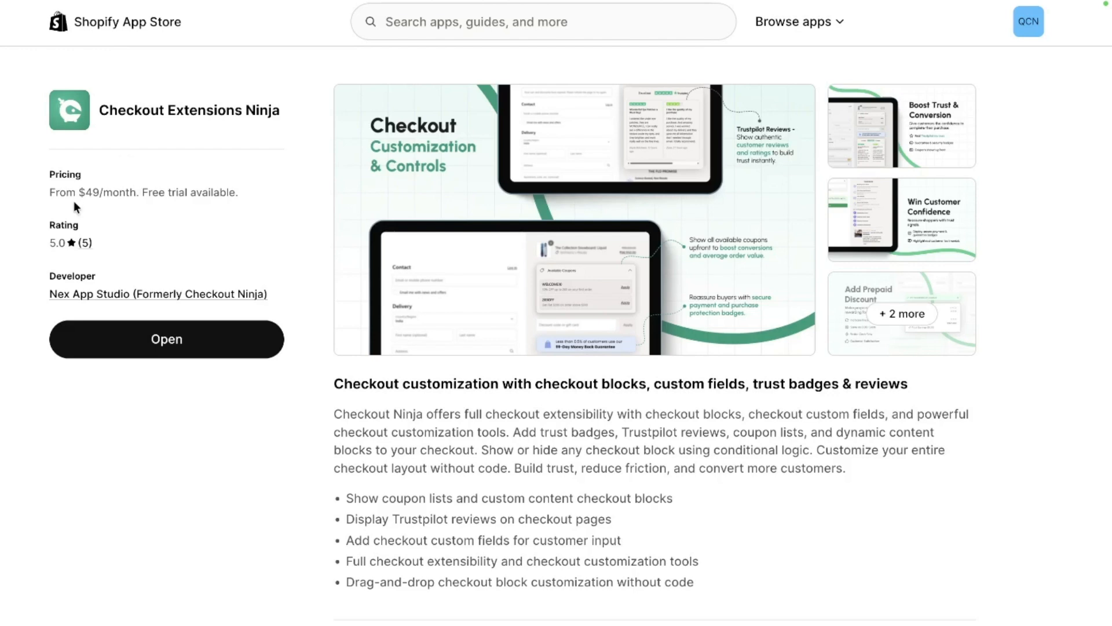
mouse_move(3, 185)
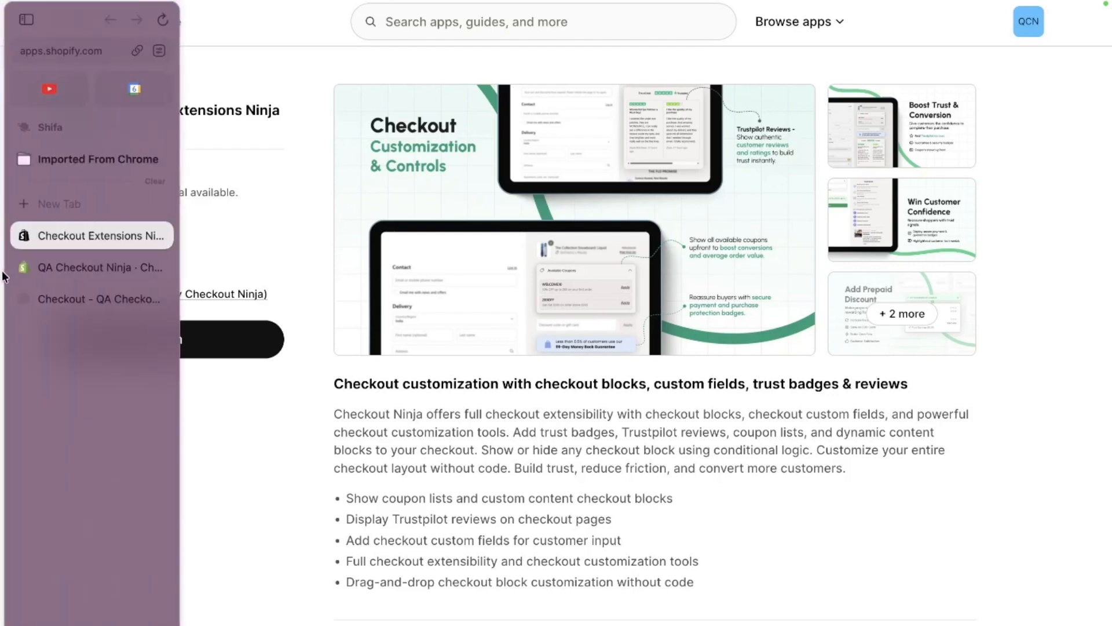
left_click(43, 270)
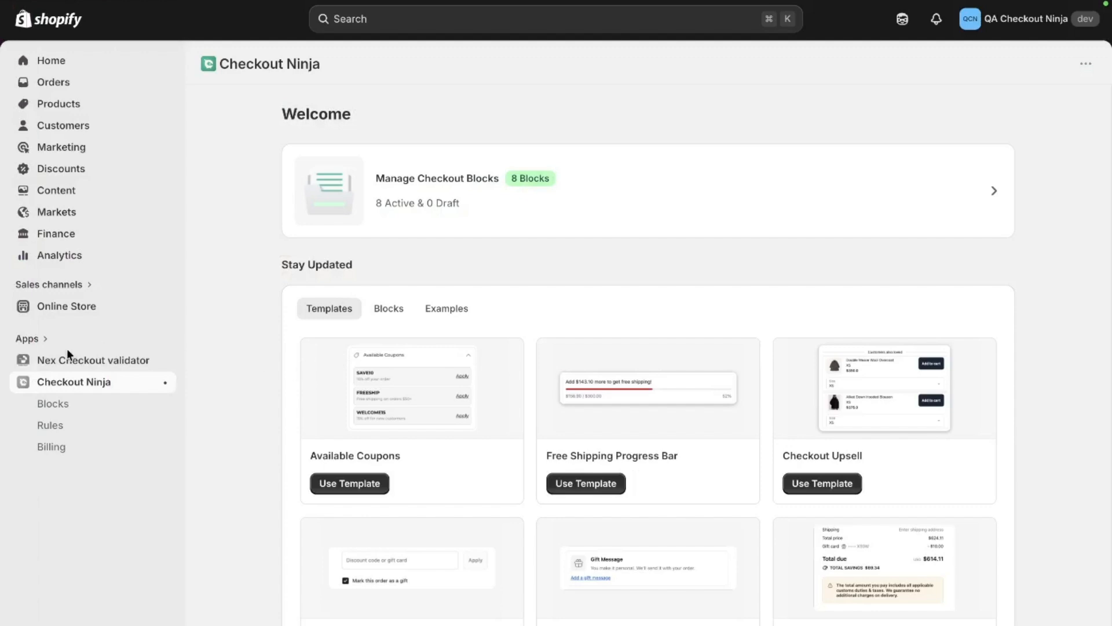
left_click(93, 406)
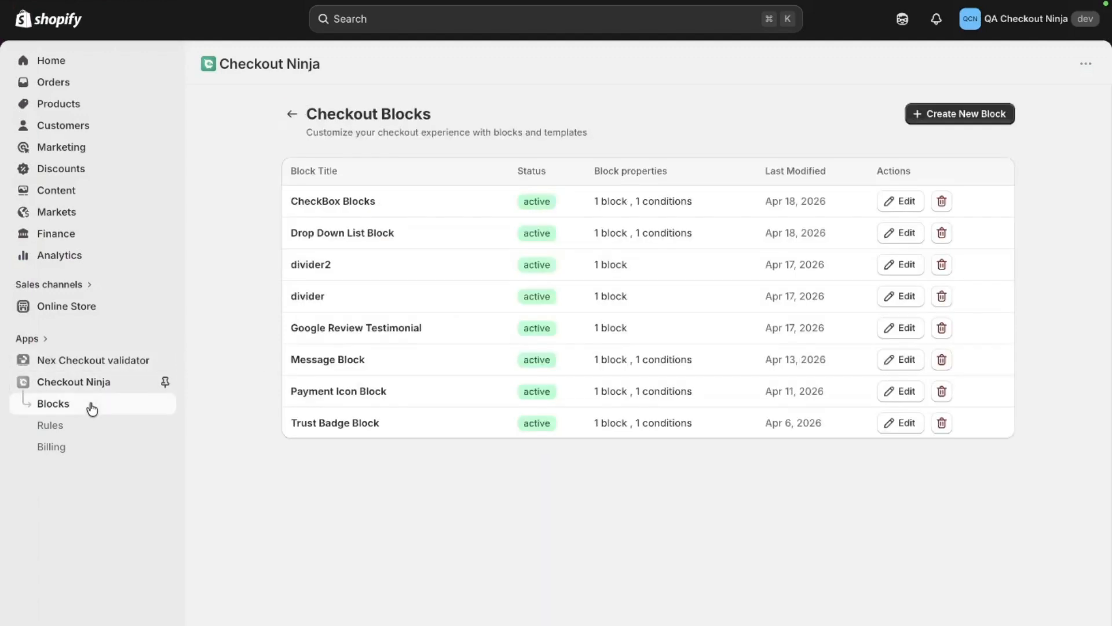
- Create a new checkout block and dismiss the template selection without choosing a template
left_click(938, 119)
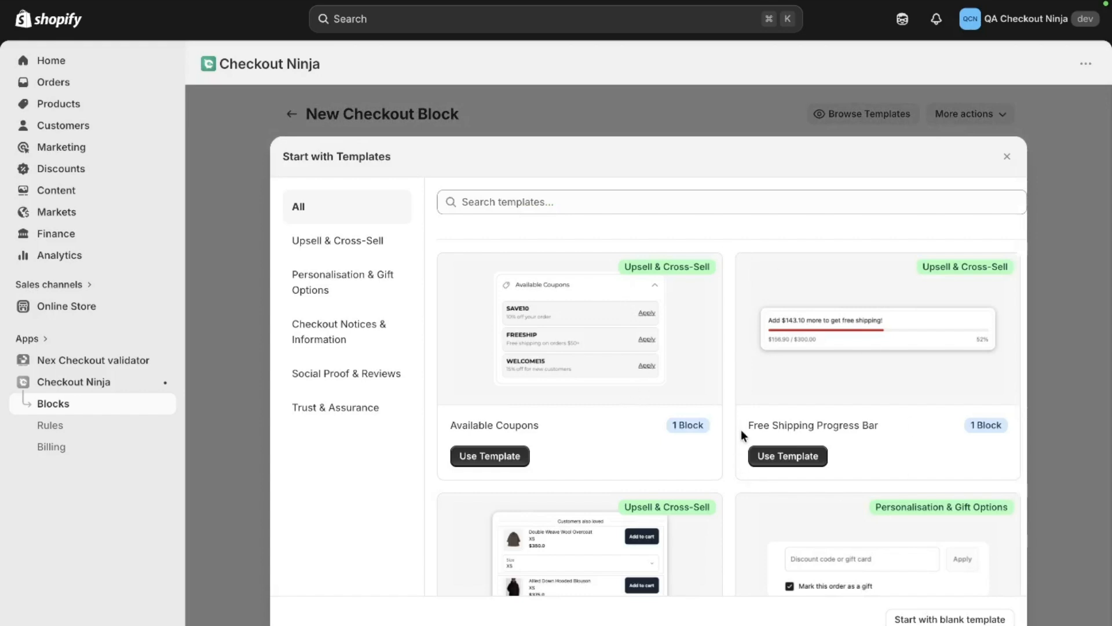
scroll(741, 429, "down", 4)
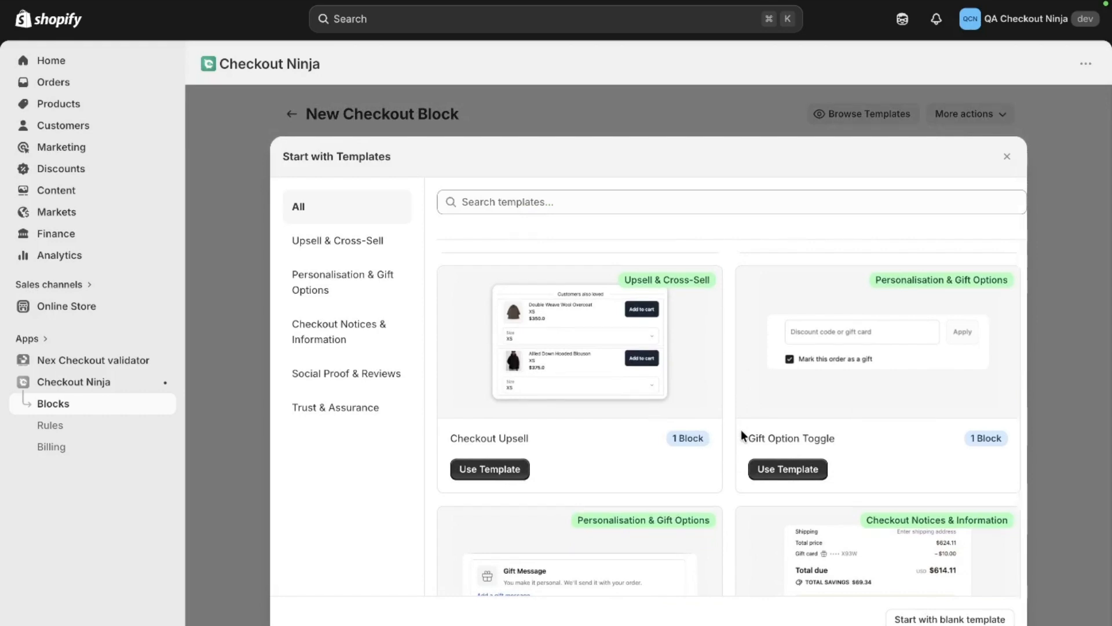
left_click(1008, 167)
- Add a Divider block to the new checkout block and name it "Divider Block"
left_click(695, 434)
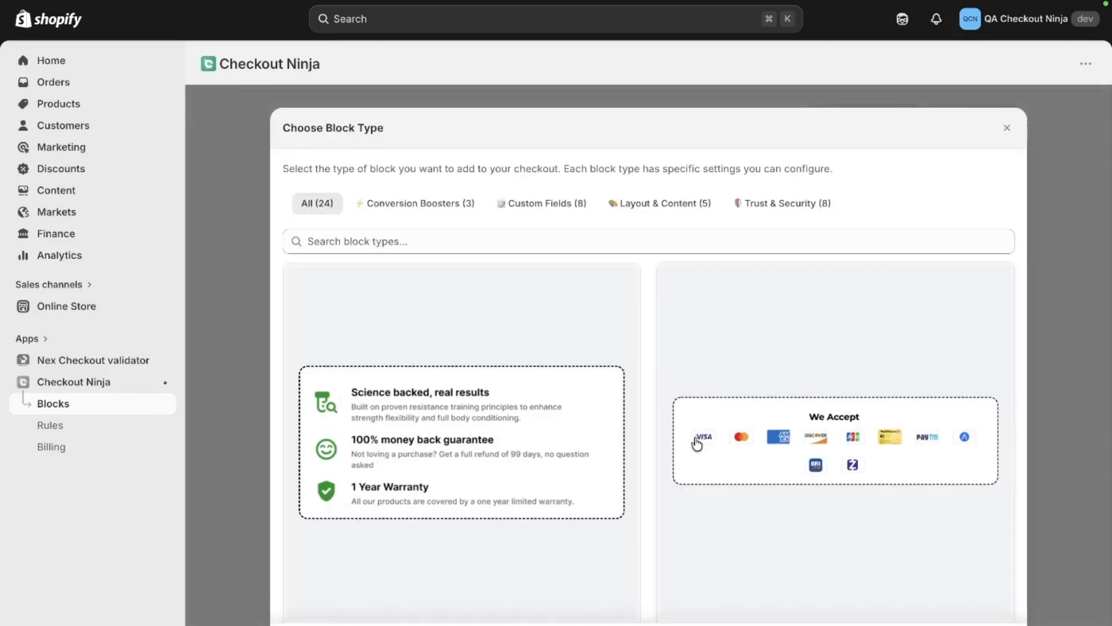
left_click(598, 241)
type("d")
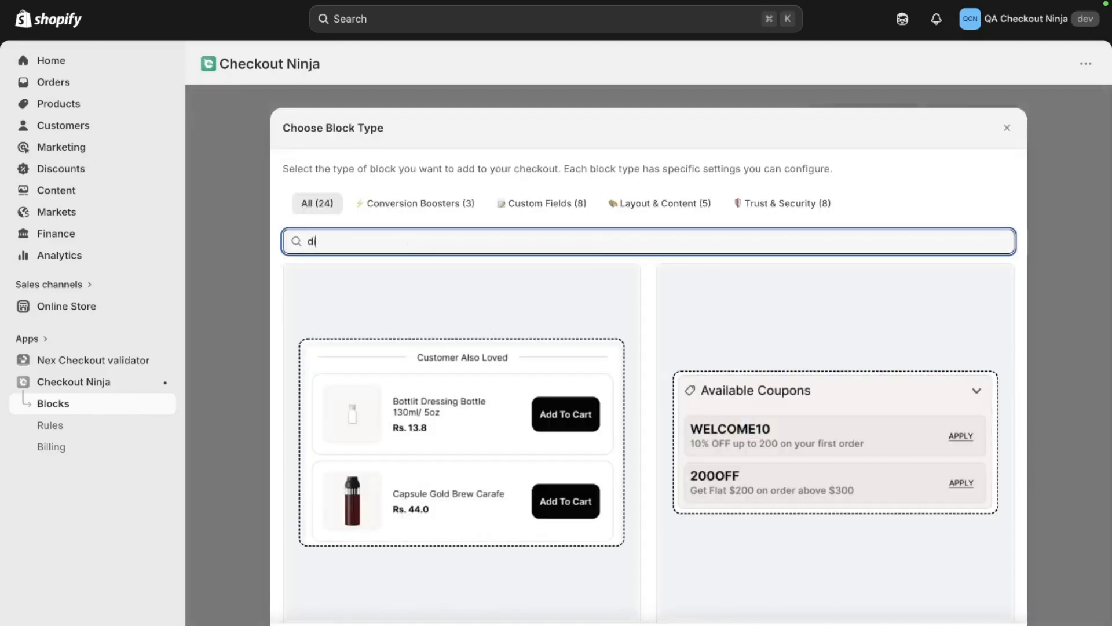
type("ivi")
scroll(513, 362, "down", 2)
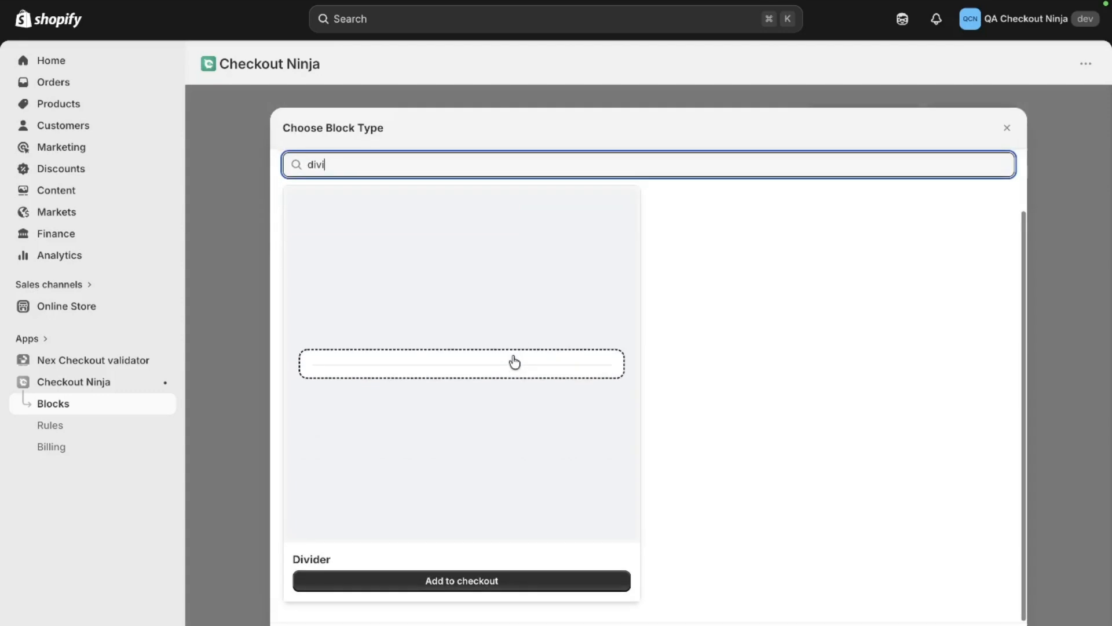
left_click(417, 587)
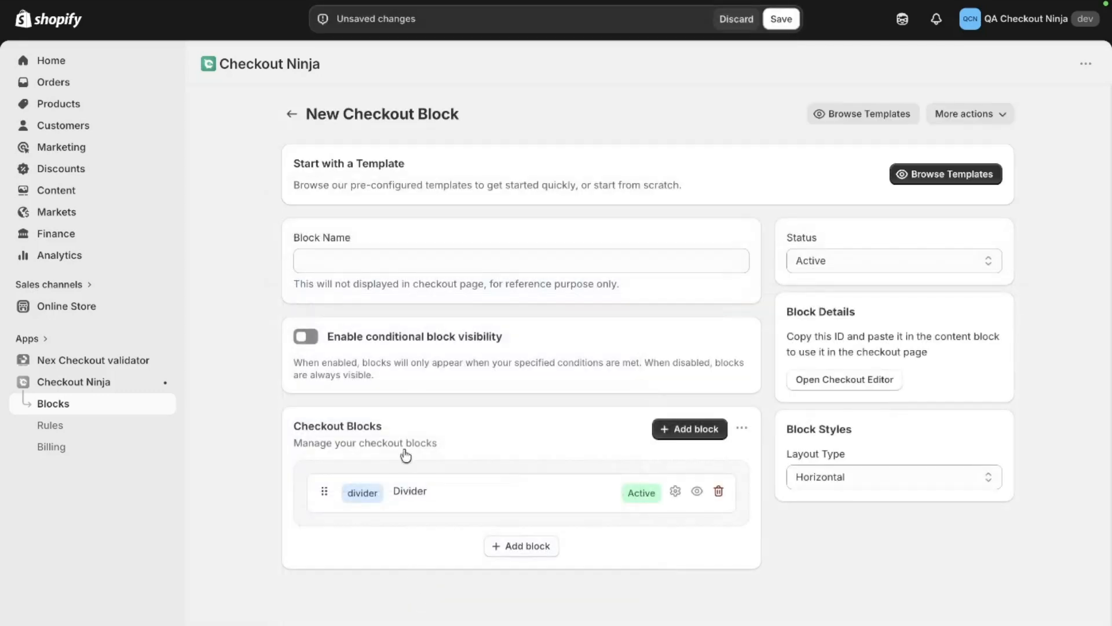
left_click(441, 260)
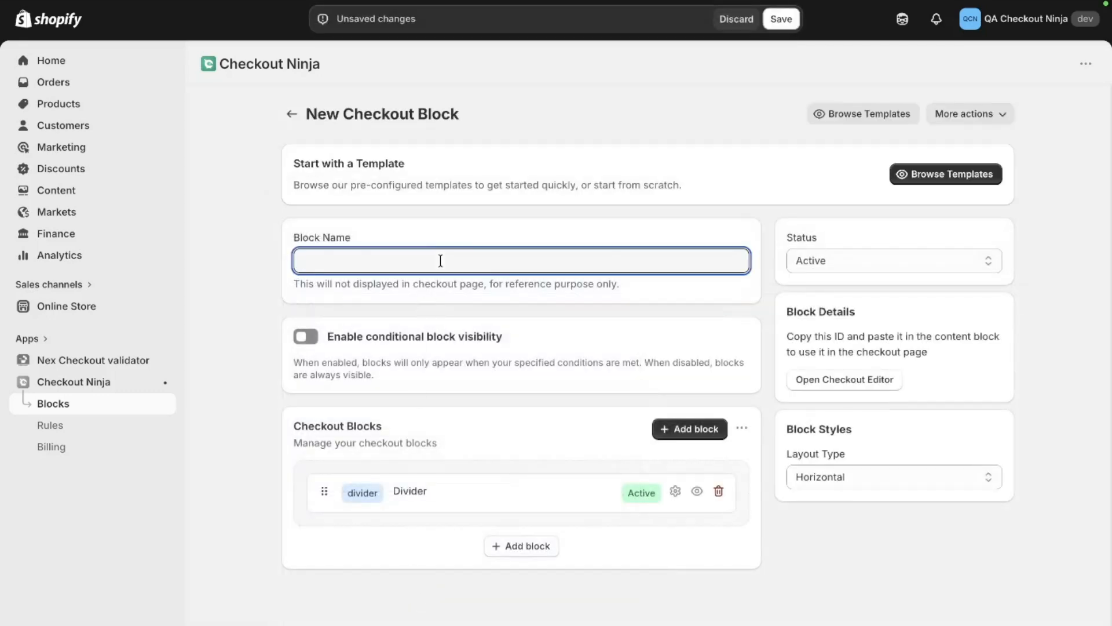
type("Divider Block")
- Examine the condition options for conditional block visibility, leaving the feature disabled
left_click(309, 341)
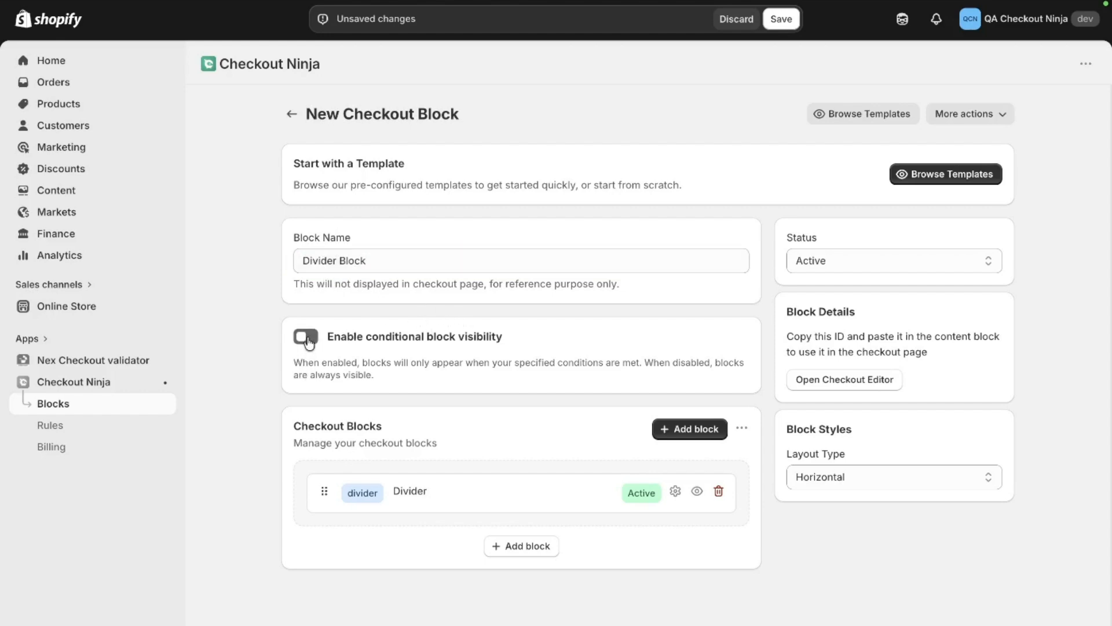
left_click(634, 421)
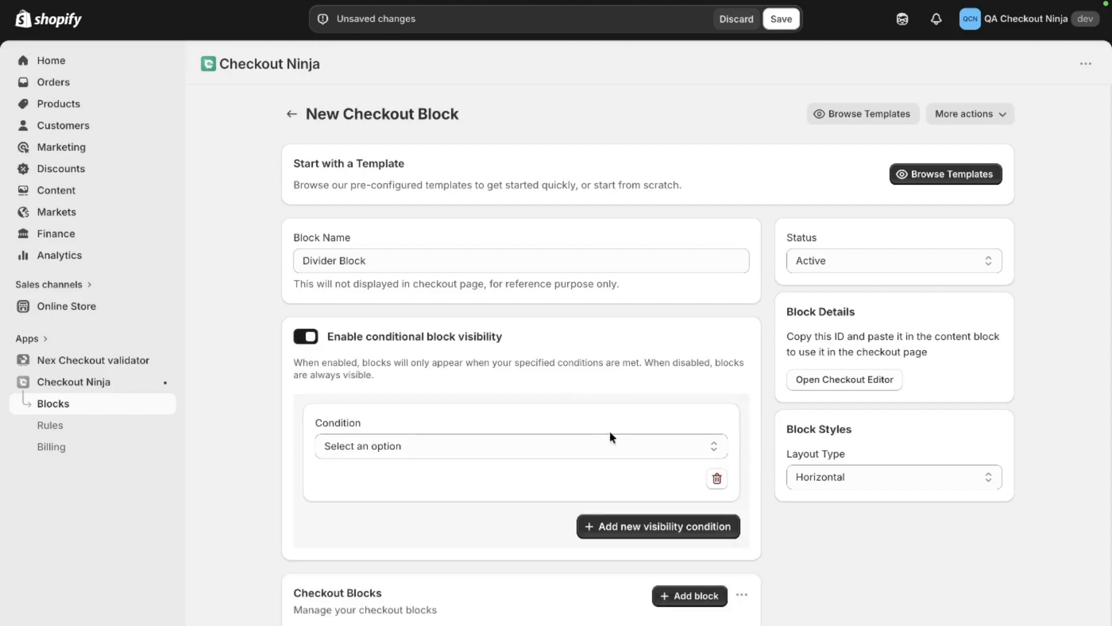
left_click(585, 447)
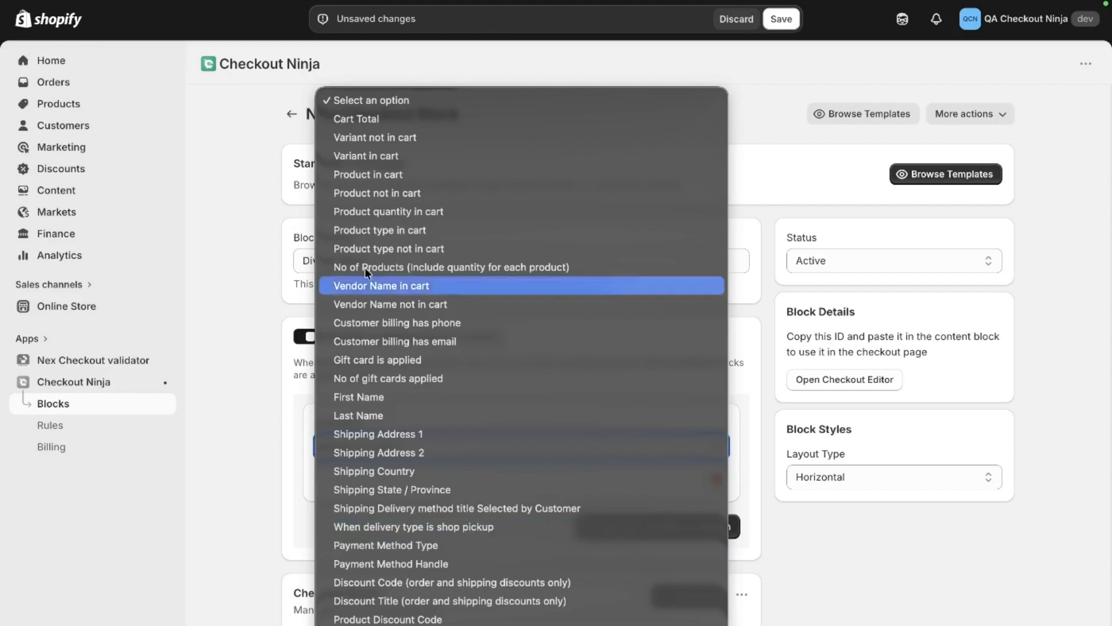
left_click(300, 412)
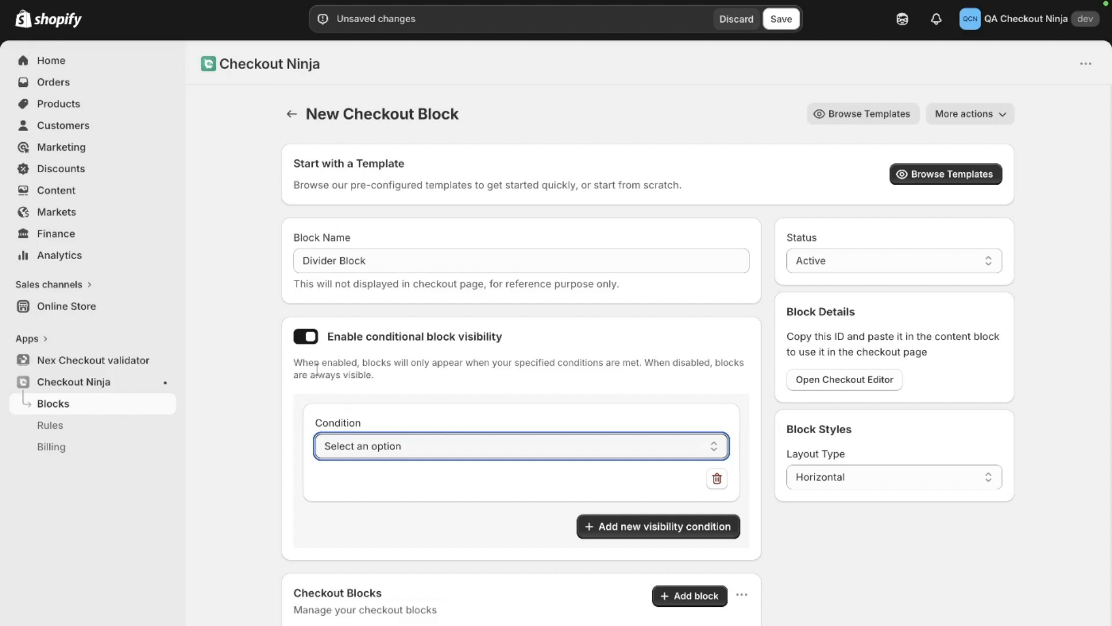
left_click(307, 337)
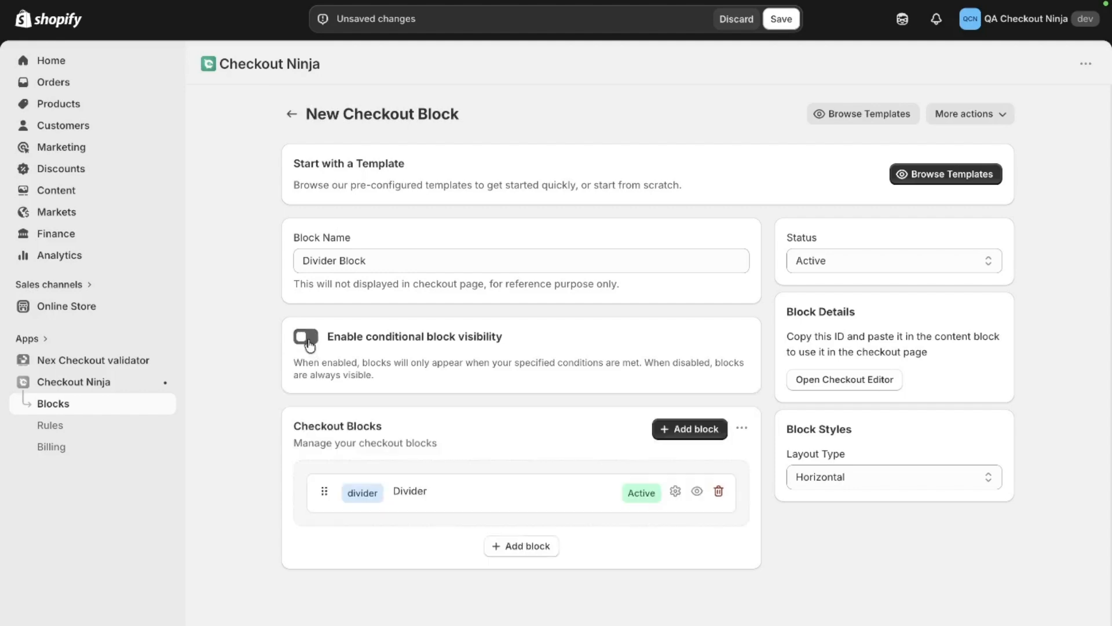
- Review the Divider's settings and save the checkout block
left_click(451, 491)
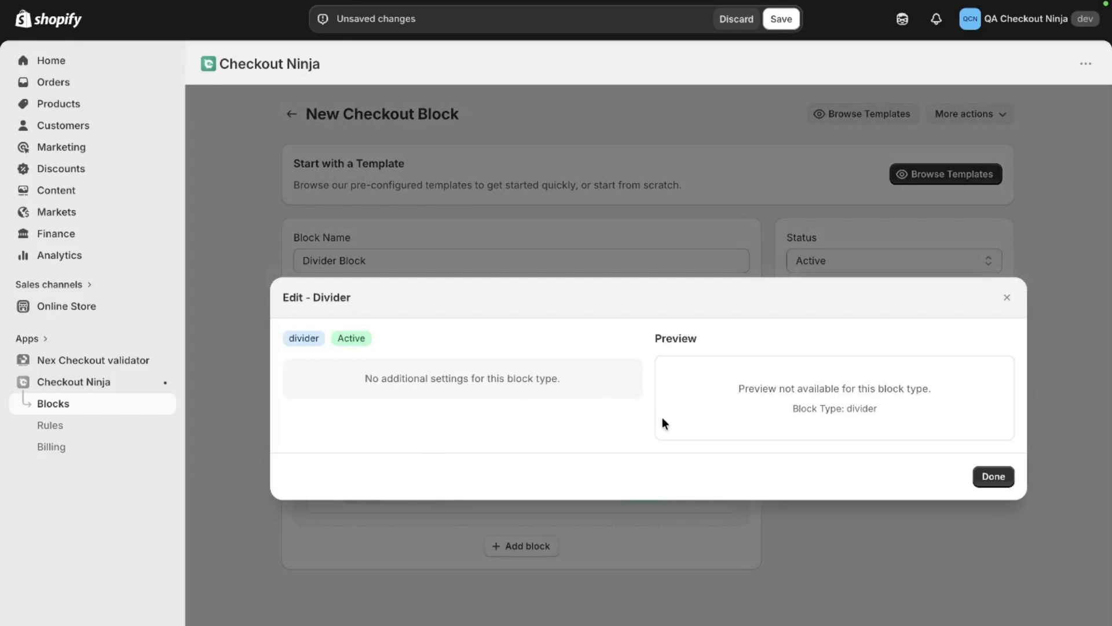
left_click(1001, 478)
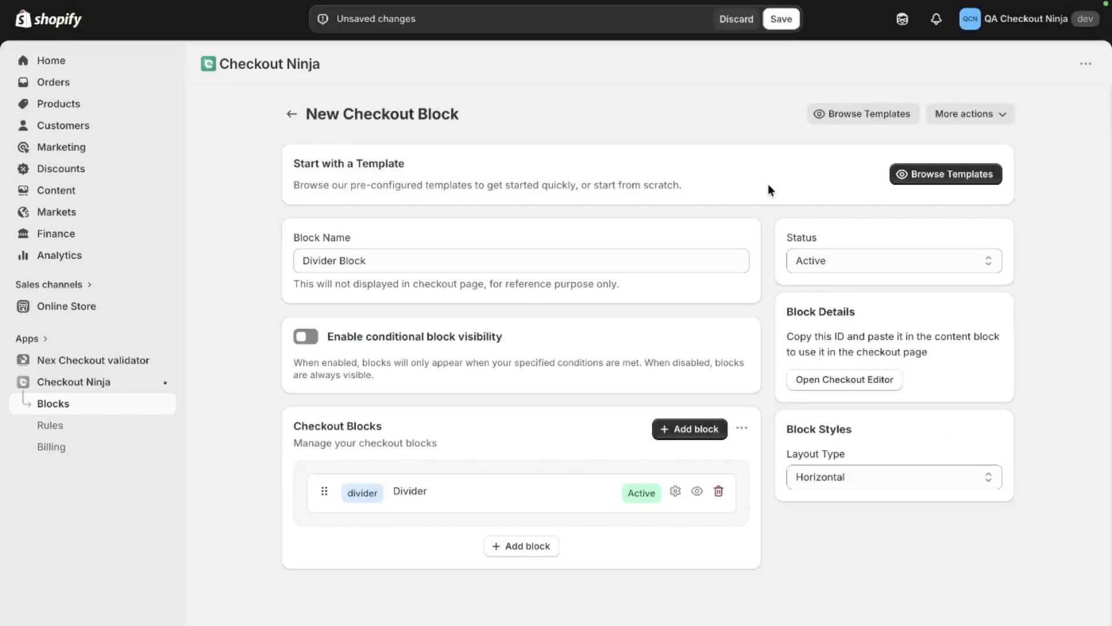
left_click(789, 14)
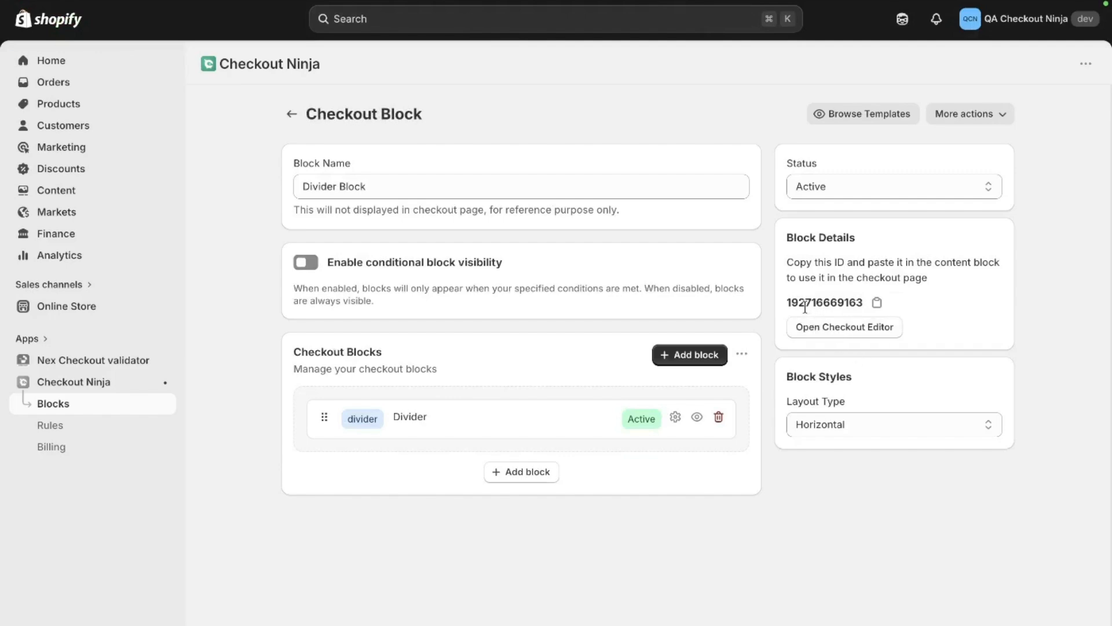
- Open the checkout editor and add a Checkout Ninja Custom Block to the checkout
left_click(844, 326)
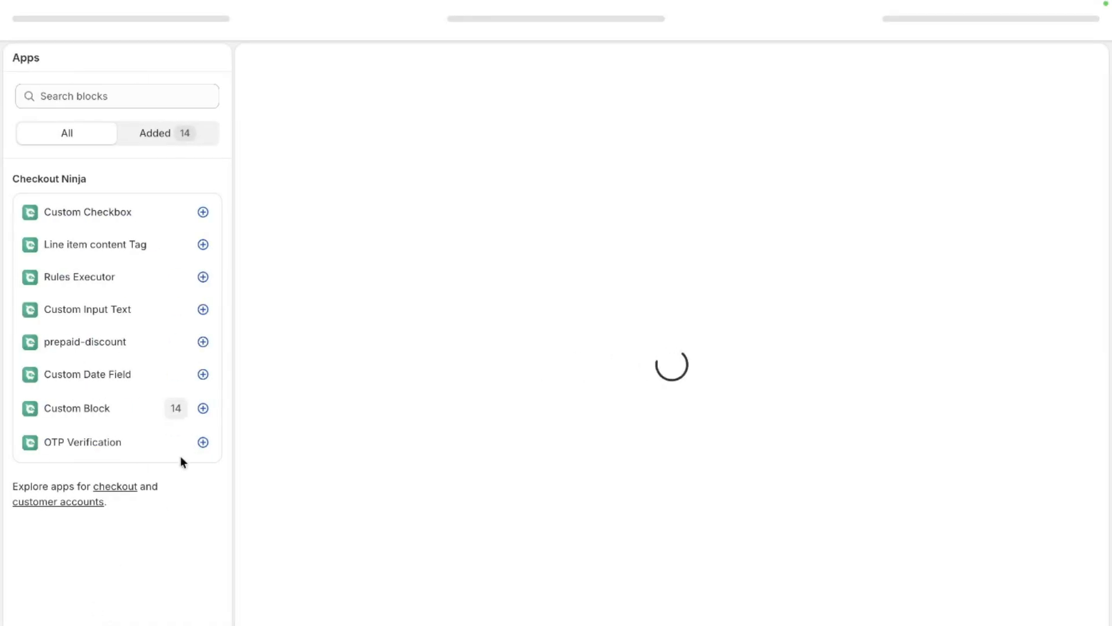
left_click(203, 409)
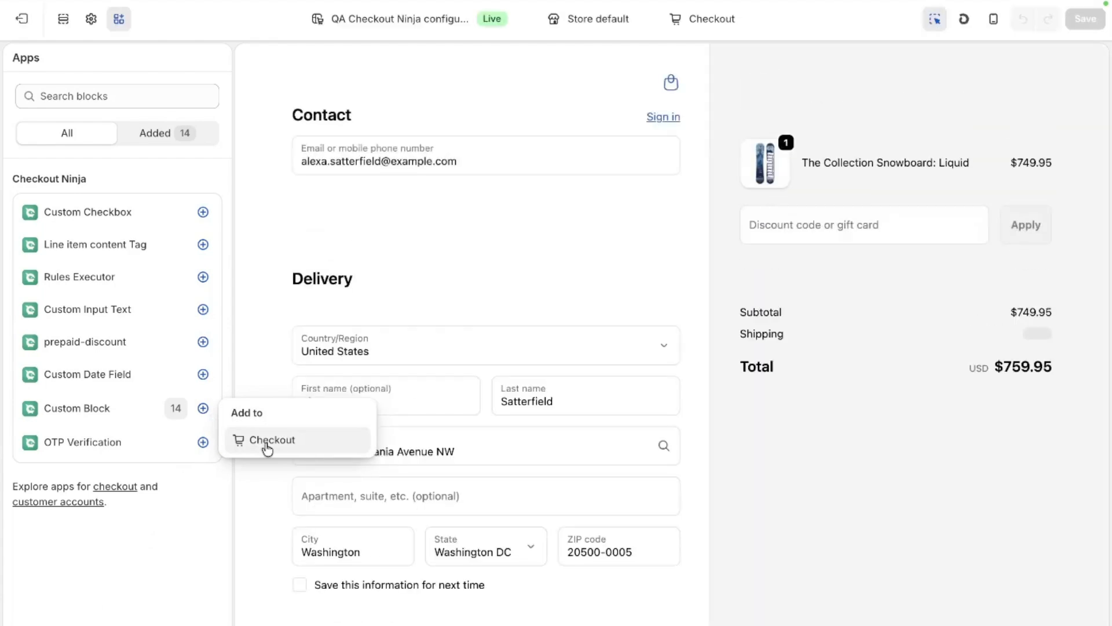
left_click(266, 443)
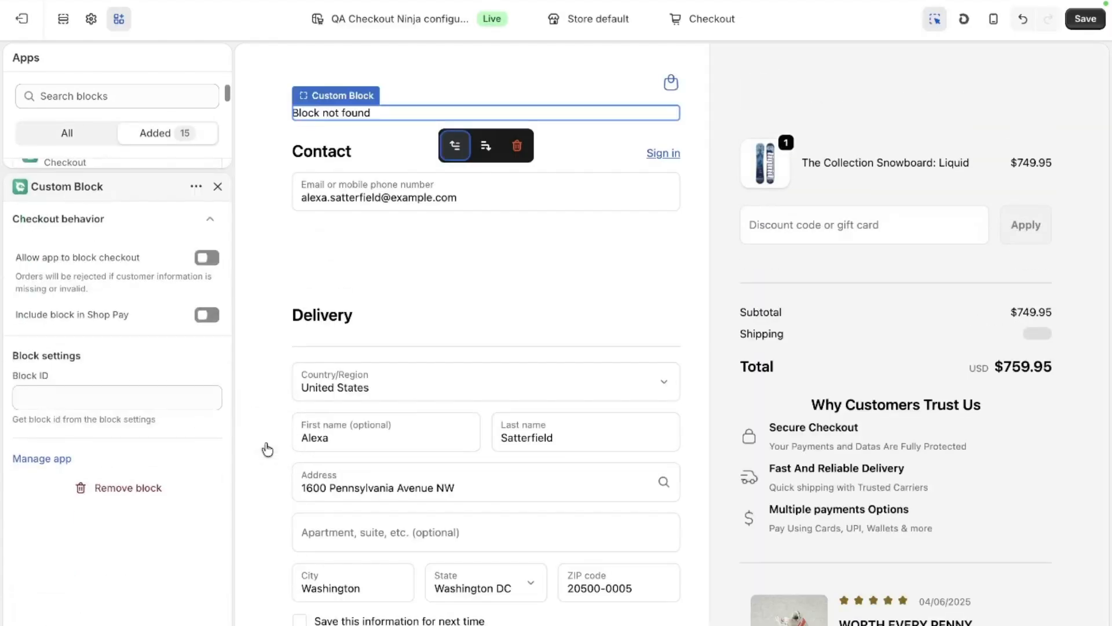
left_click(142, 387)
type("Divider")
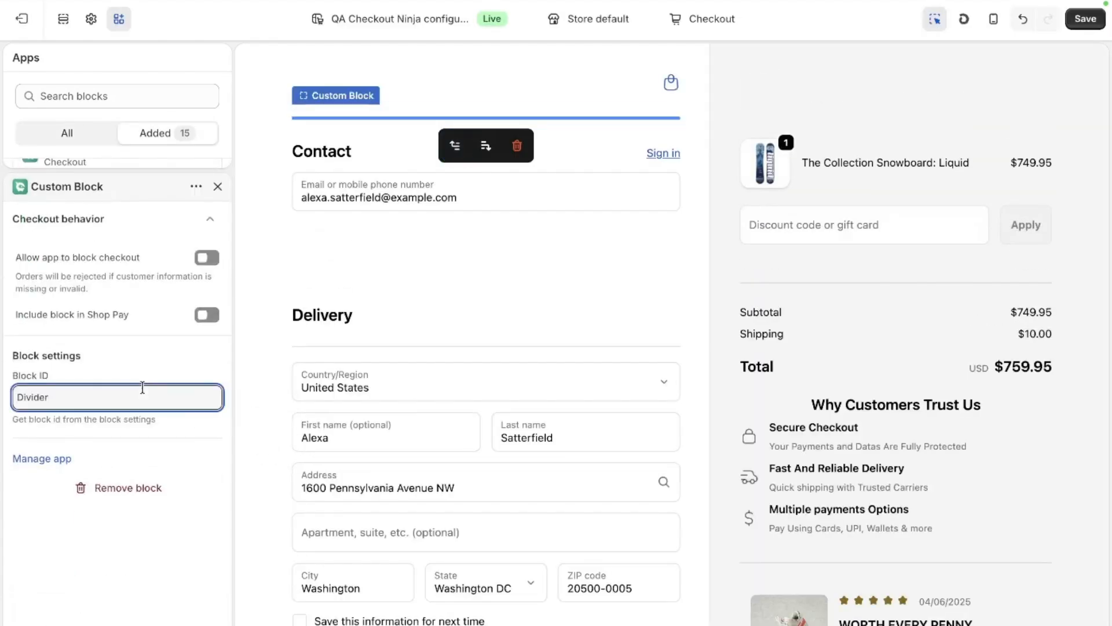
key("BackSpace")
key("BackSpace")
key("BackSpace")
key("BackSpace")
key("BackSpace")
key("BackSpace")
key("BackSpace")
mouse_move(3, 404)
left_click(94, 300)
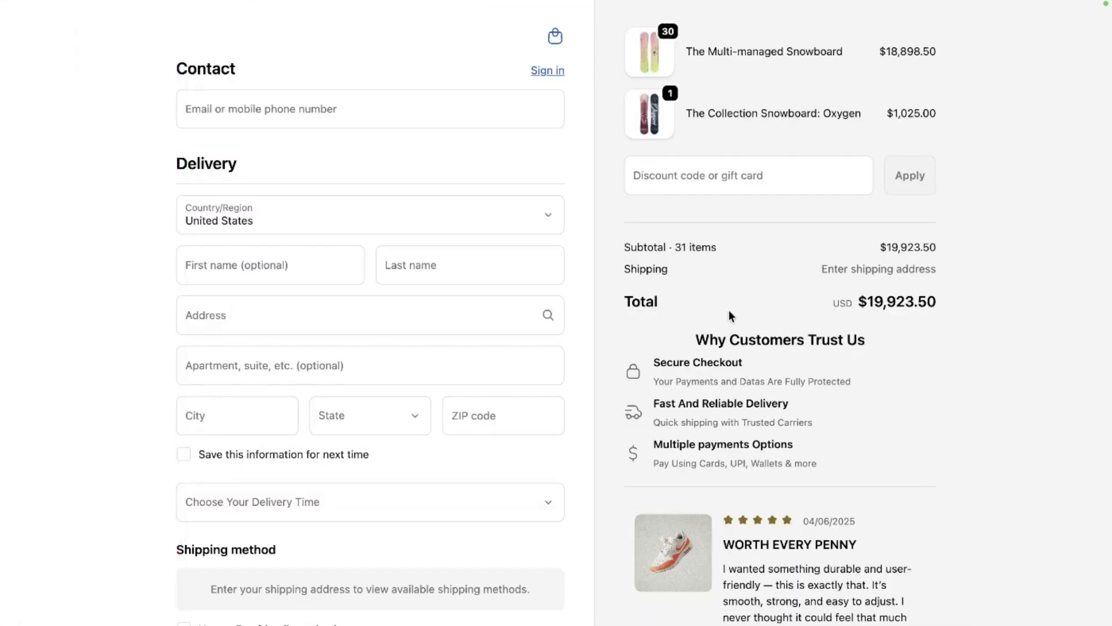
mouse_move(3, 333)
left_click(69, 261)
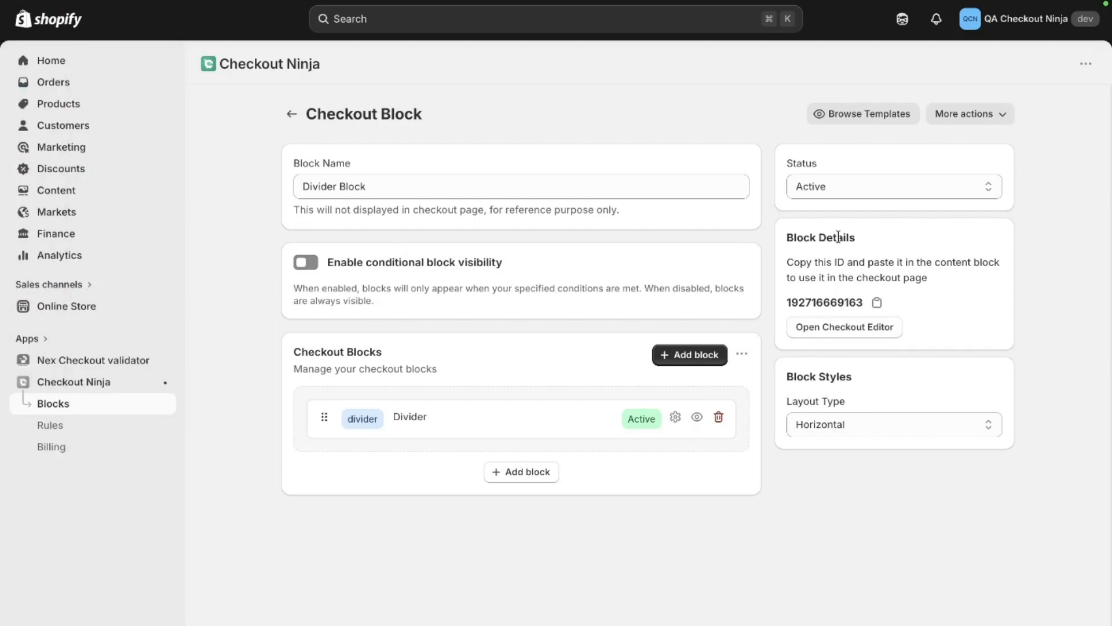
mouse_move(2, 458)
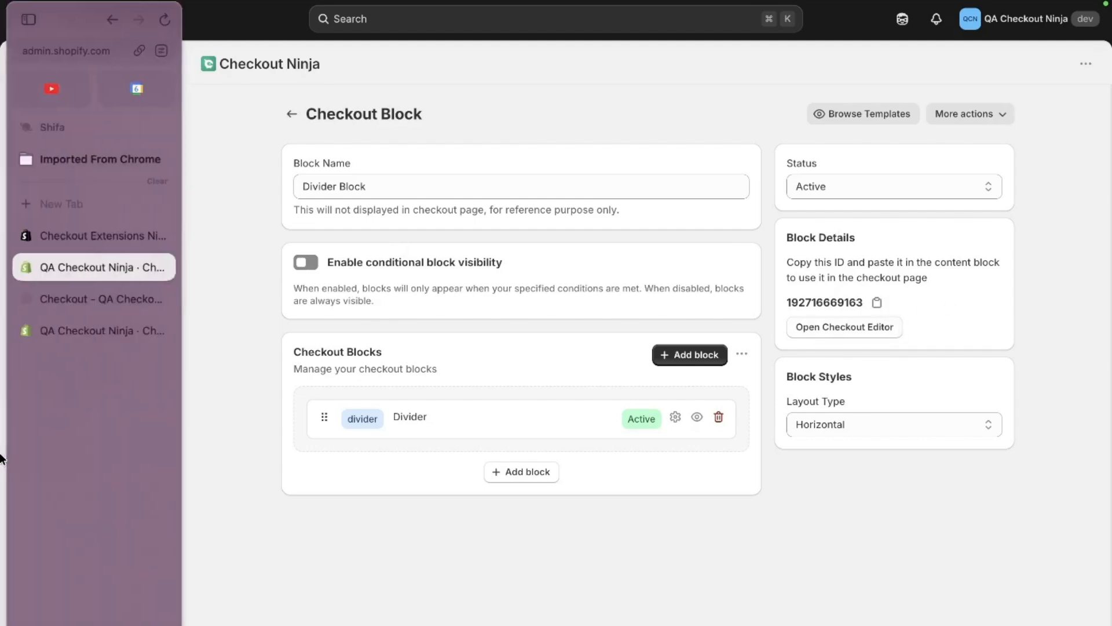
left_click(74, 341)
left_click(197, 401)
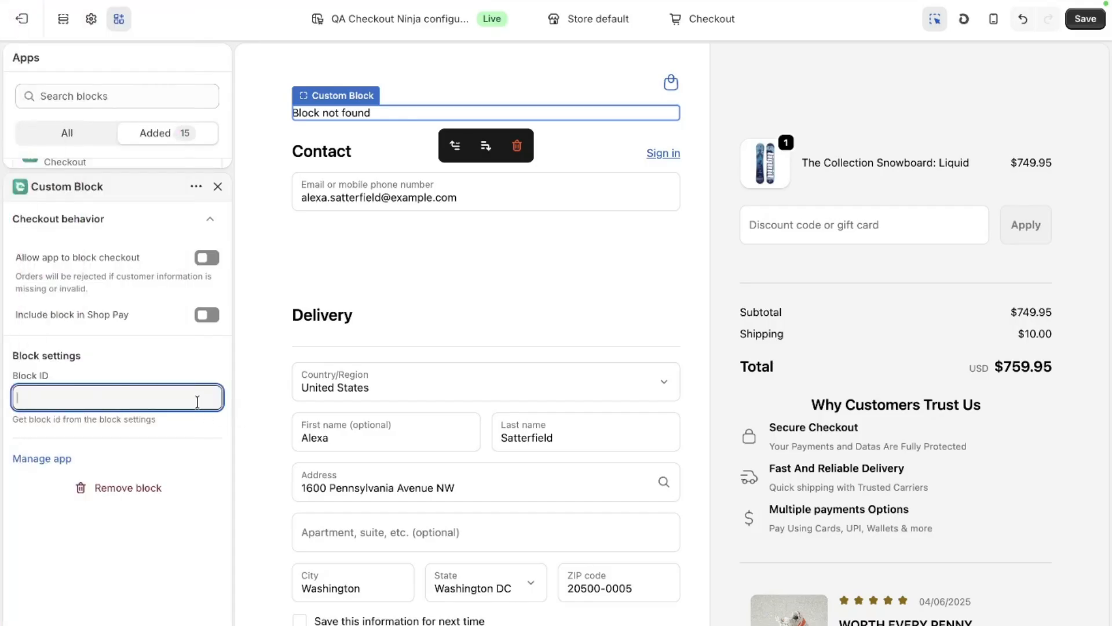
key("ctrl+v")
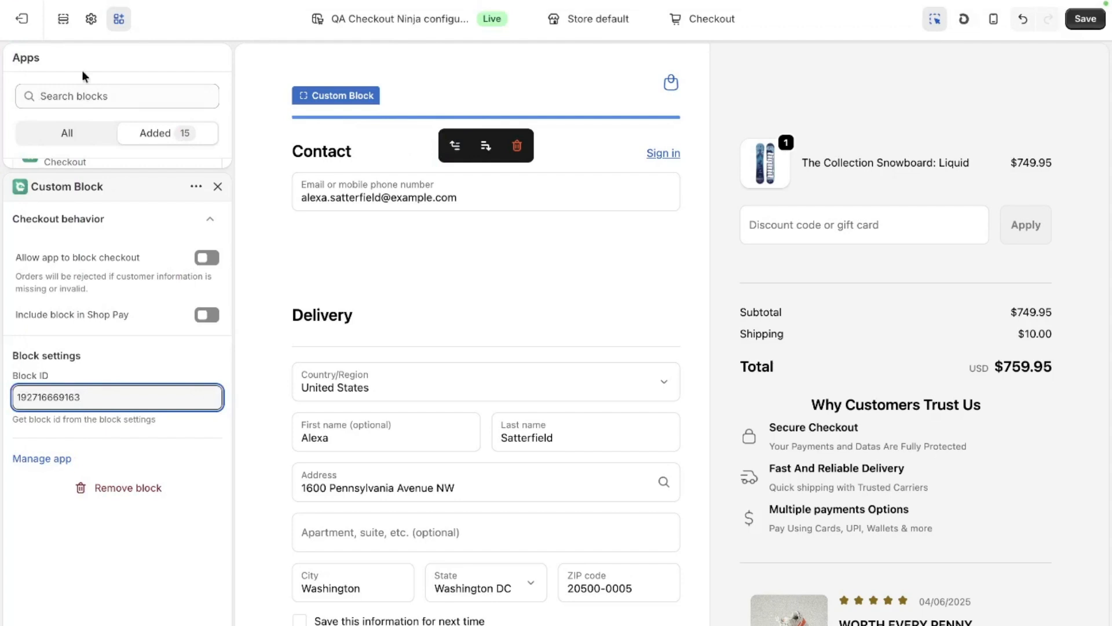
- Show the checkout's section list and review the settings of the Custom Block placed above Contact
left_click(65, 27)
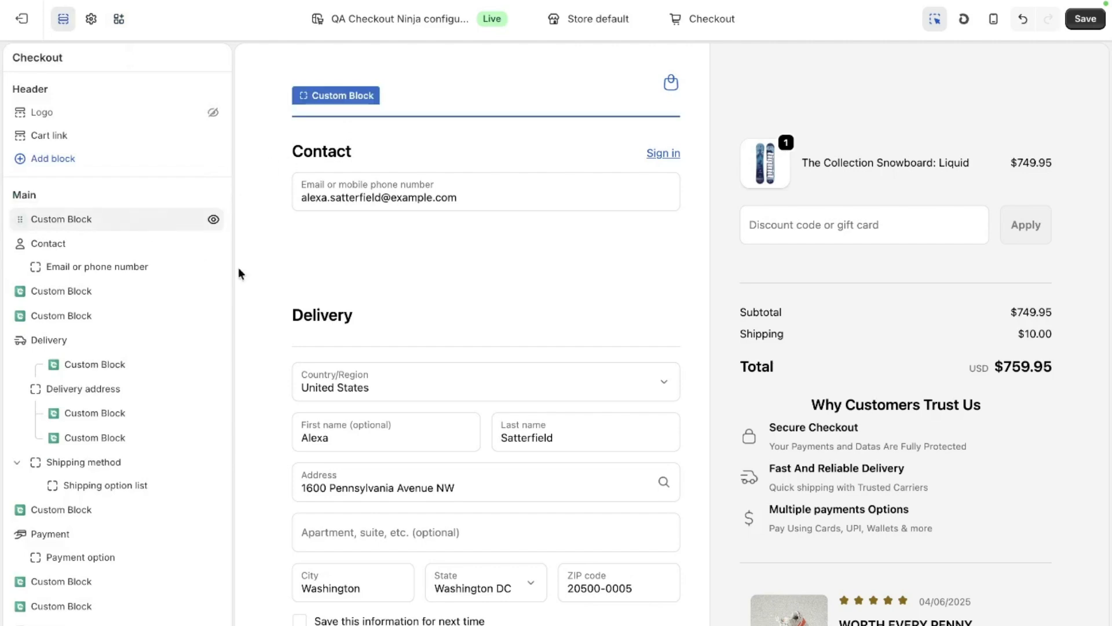
scroll(349, 349, "down", 7)
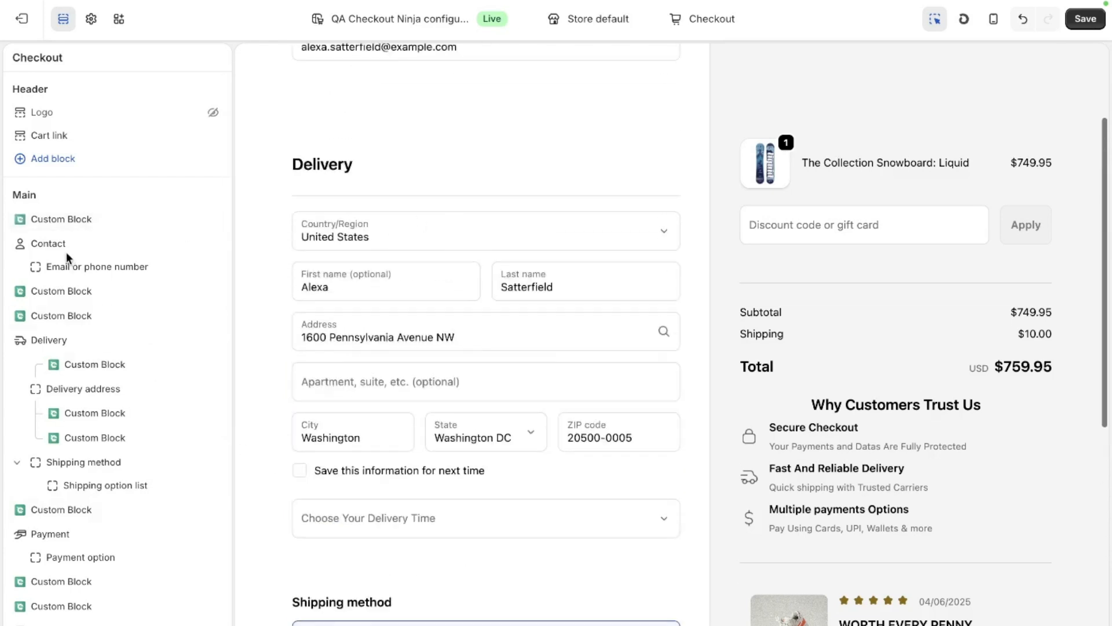
left_click(85, 223)
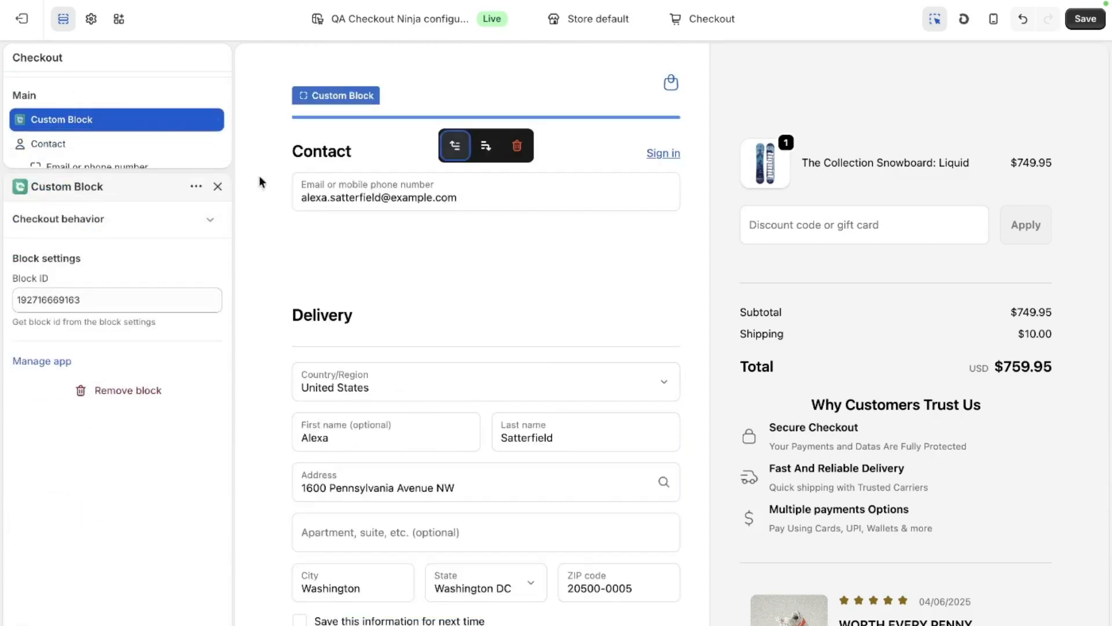
left_click(217, 188)
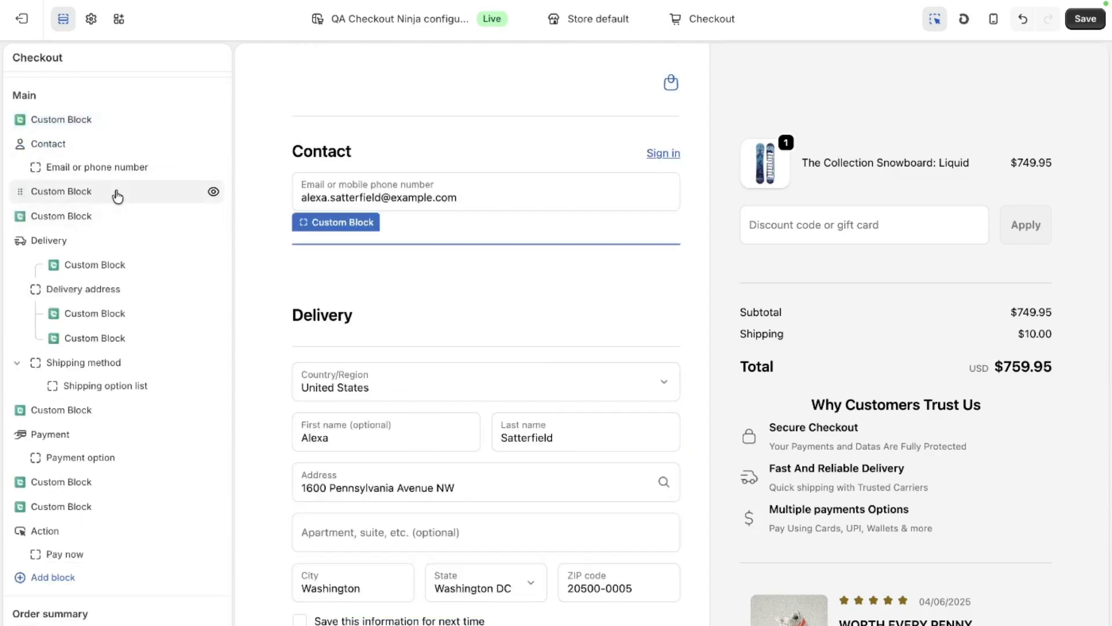
- Examine the placement of the dividers above and below the Shipping method section in the checkout preview
scroll(81, 308, "down", 2)
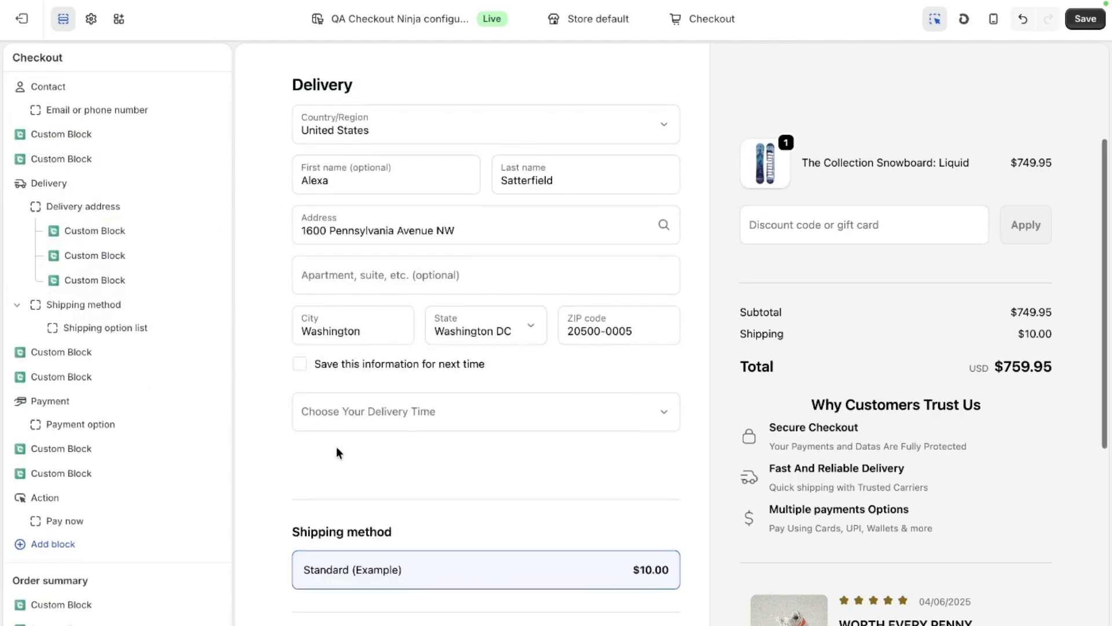
scroll(336, 452, "down", 3)
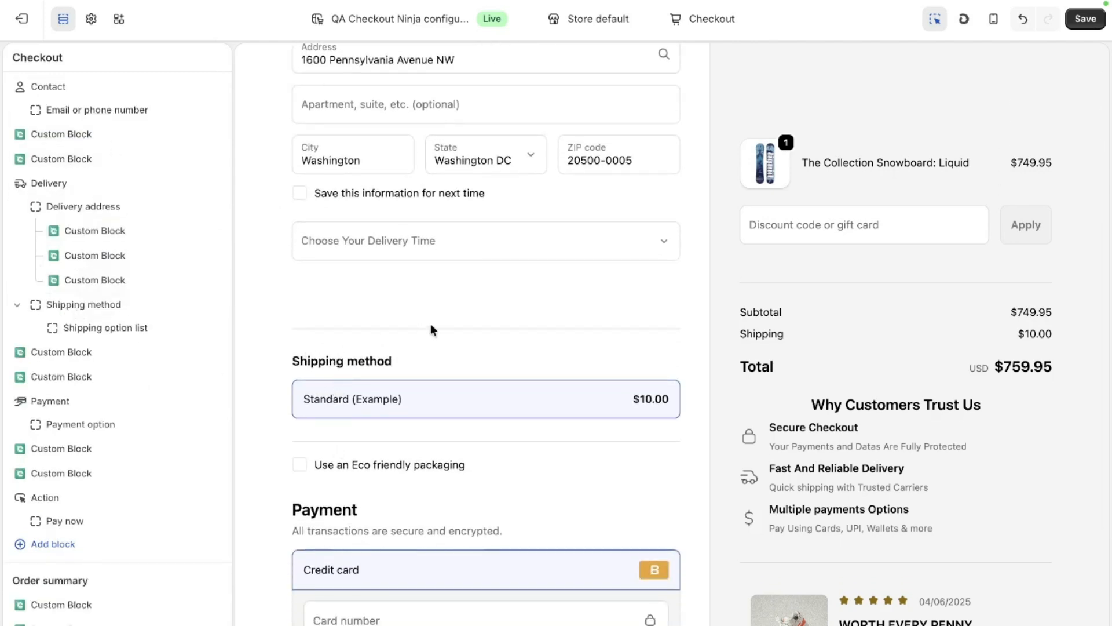
scroll(362, 439, "down", 1)
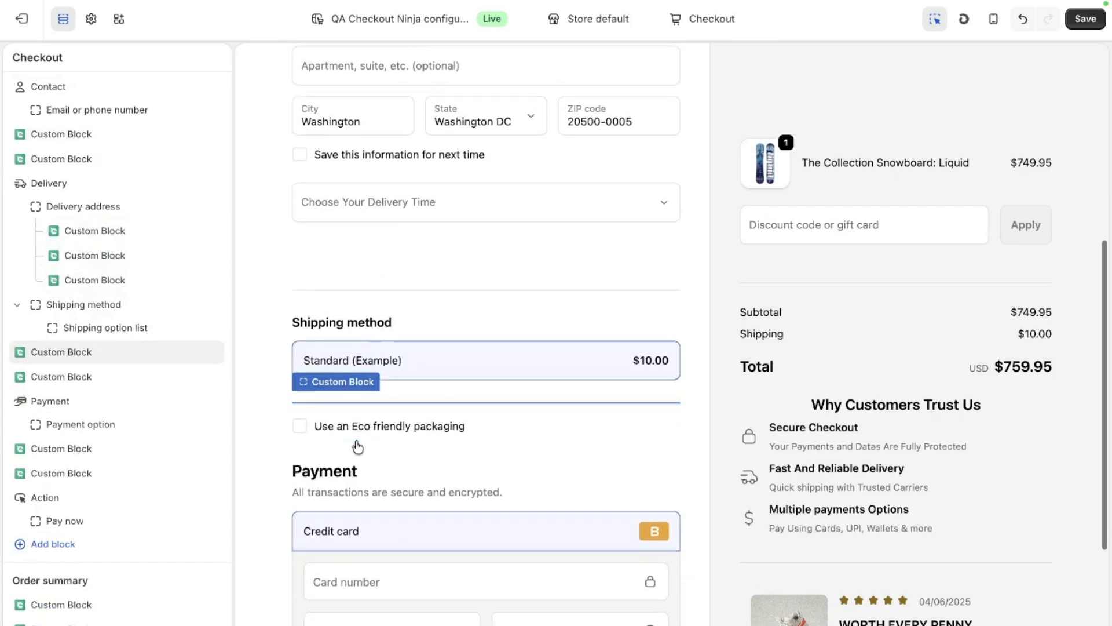
left_click_drag(275, 273, 546, 396)
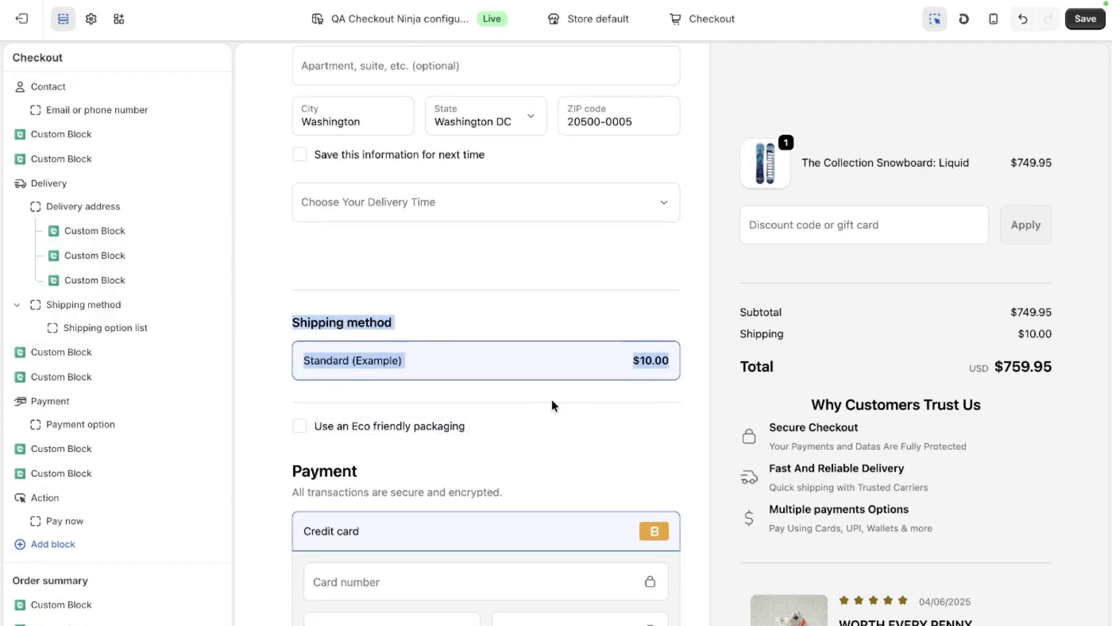
left_click(552, 399)
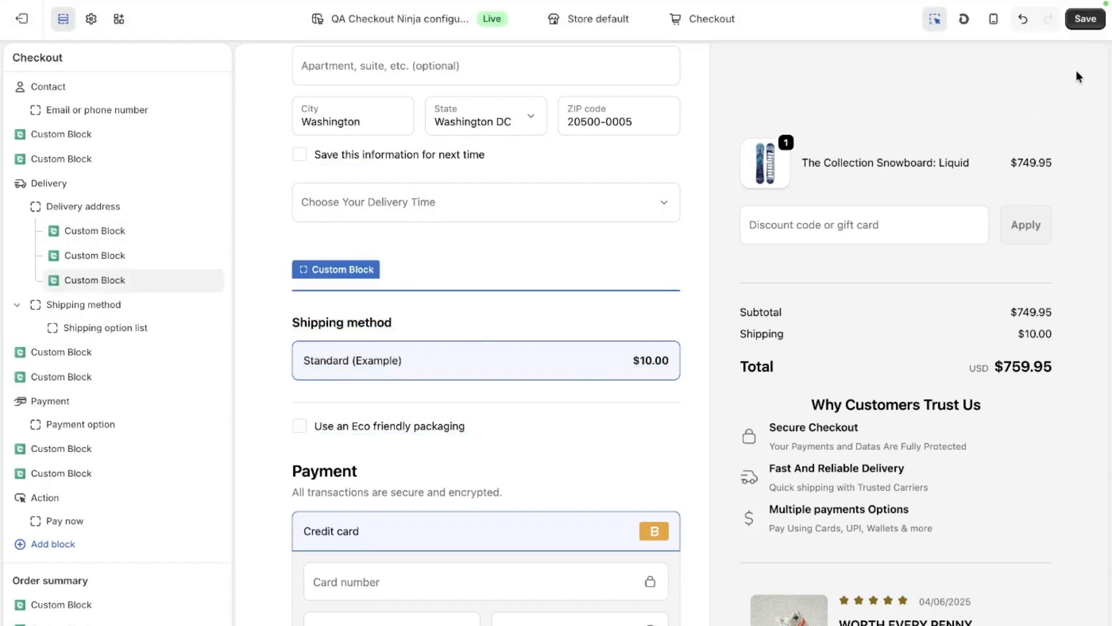
- Save the checkout customization and open the storefront cart from the store's live checkout page
left_click(1085, 18)
mouse_move(2, 416)
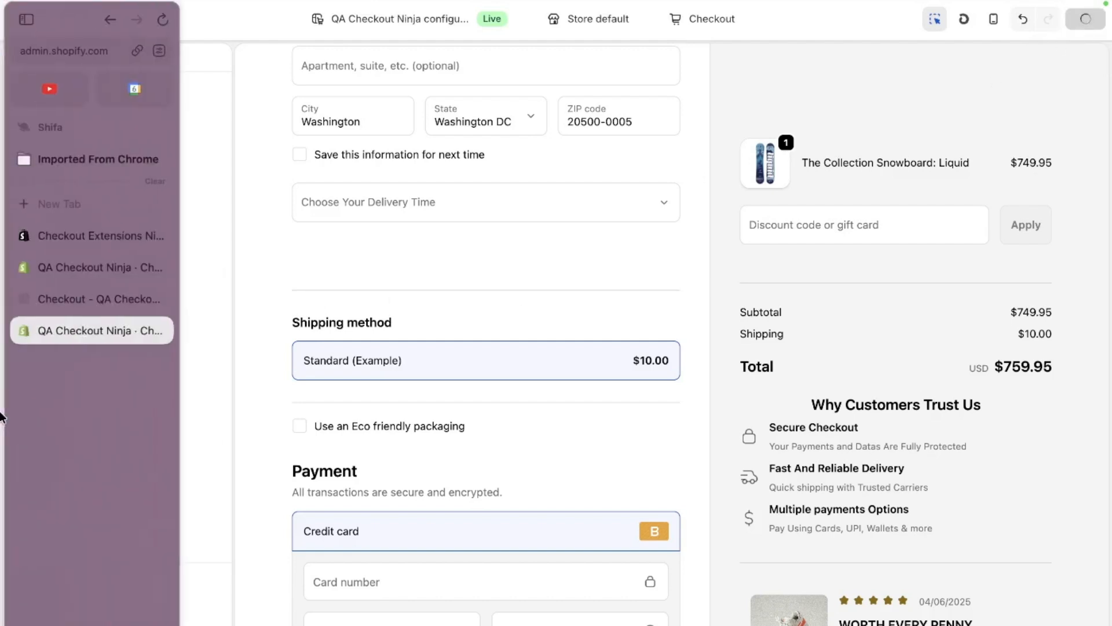
left_click(92, 299)
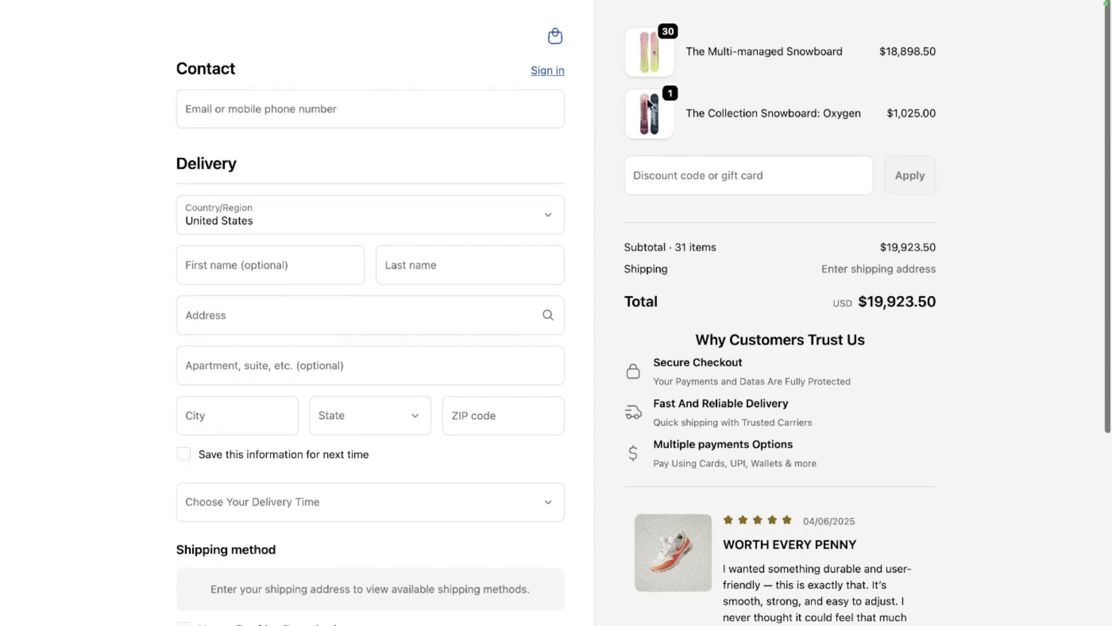
left_click(555, 36)
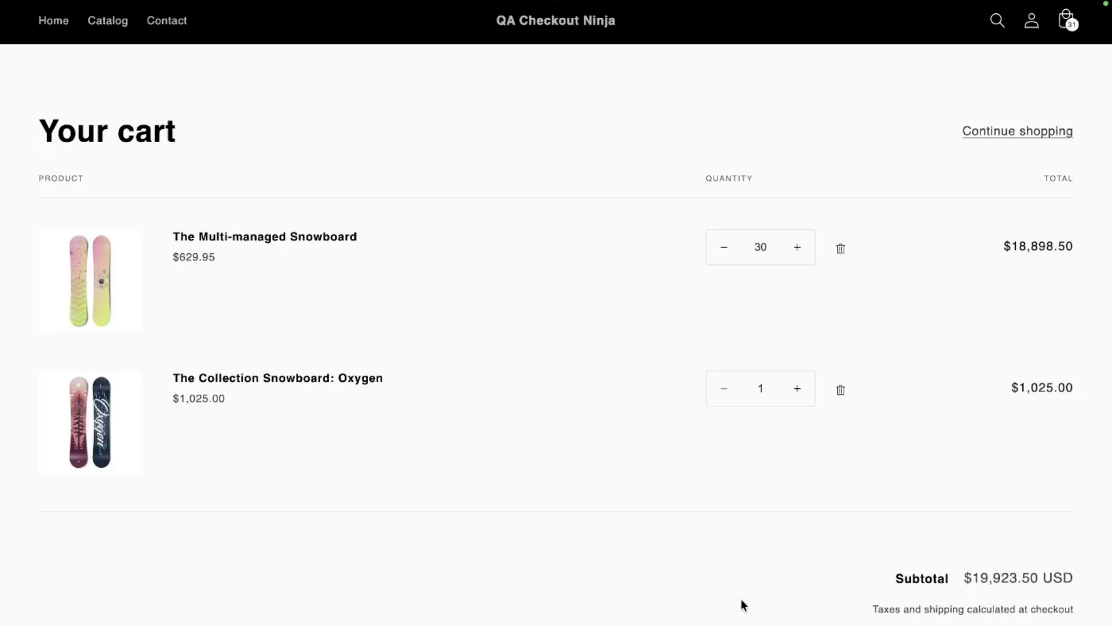